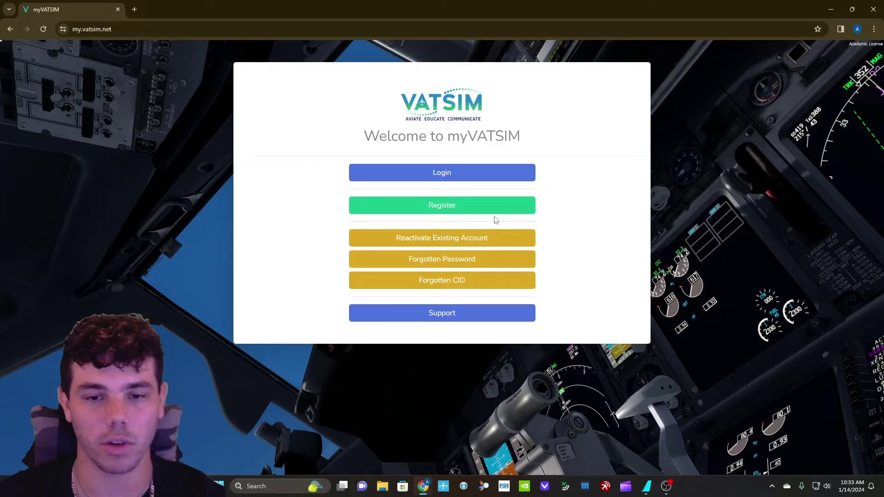
Open the myVATSIM registration form and scroll its empty fields down to the Register button.
left_click(468, 205)
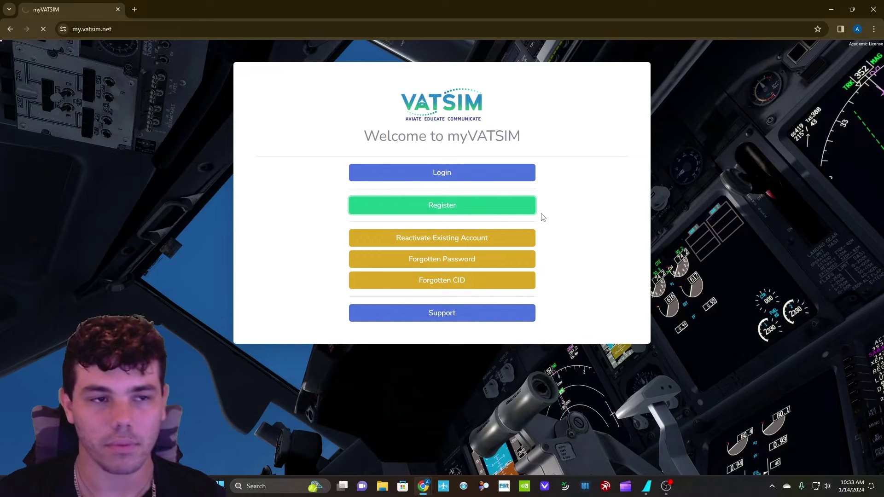
scroll(395, 243, "down", 5)
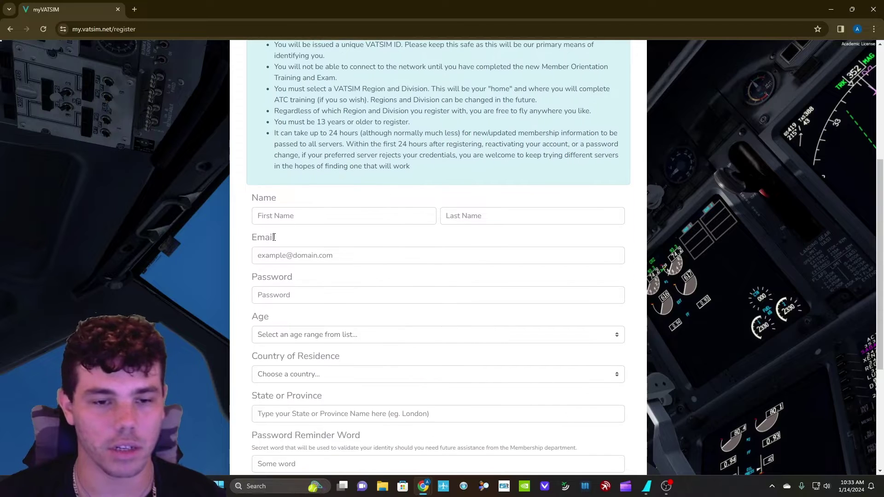
scroll(437, 207, "down", 2)
scroll(350, 244, "down", 2)
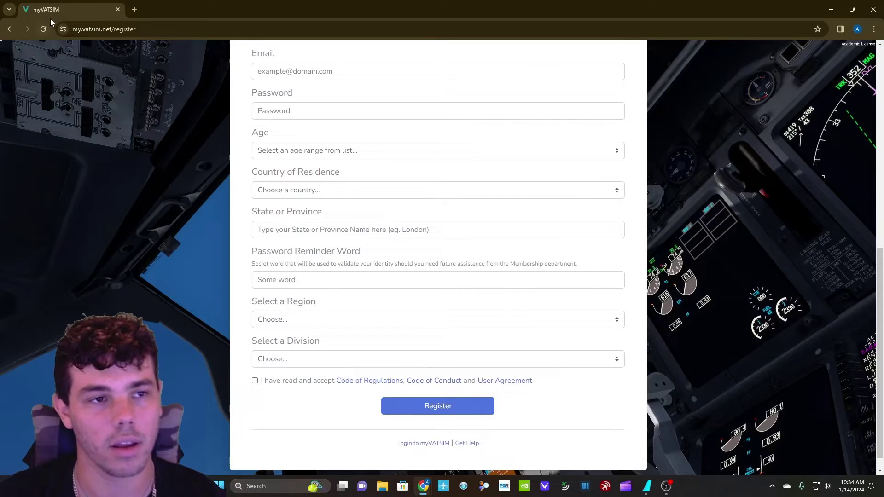
Close the myVATSIM tab and the vPilot download page window, shutting Google Chrome.
left_click(118, 9)
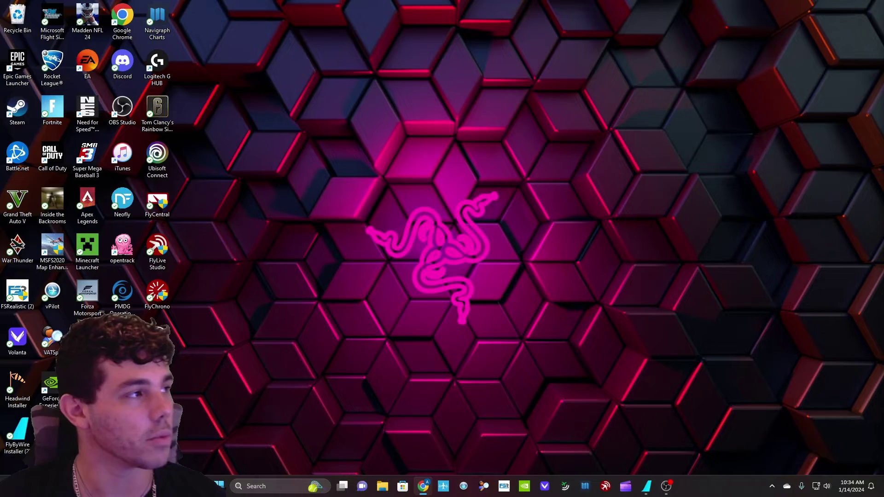
left_click_drag(4, 50, 277, 2)
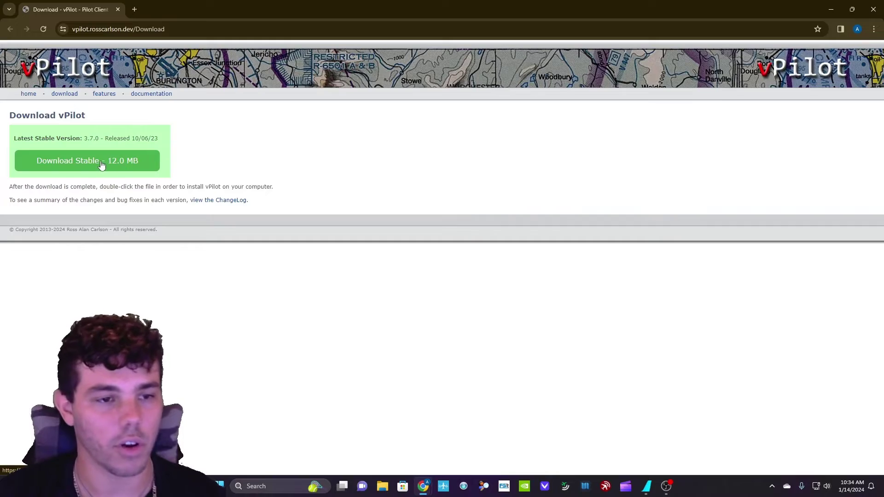
left_click(876, 13)
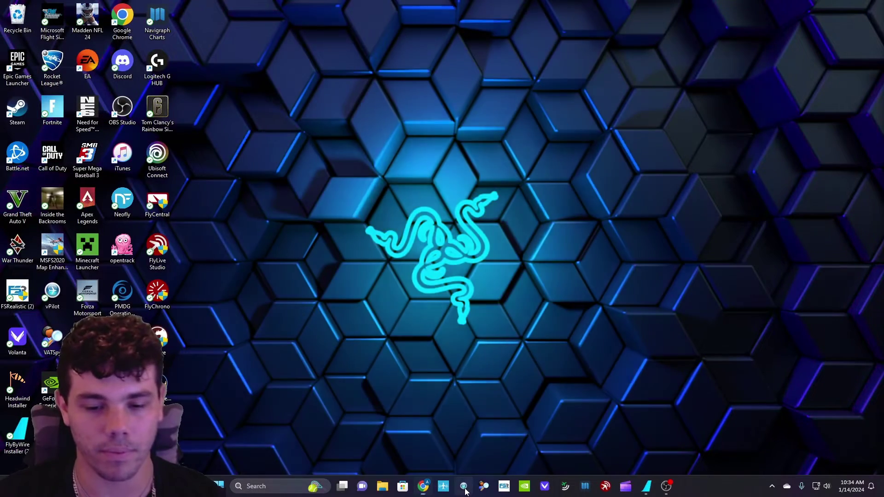
Launch vPilot 3.7.0 from the taskbar to show the controllers in range.
left_click(464, 487)
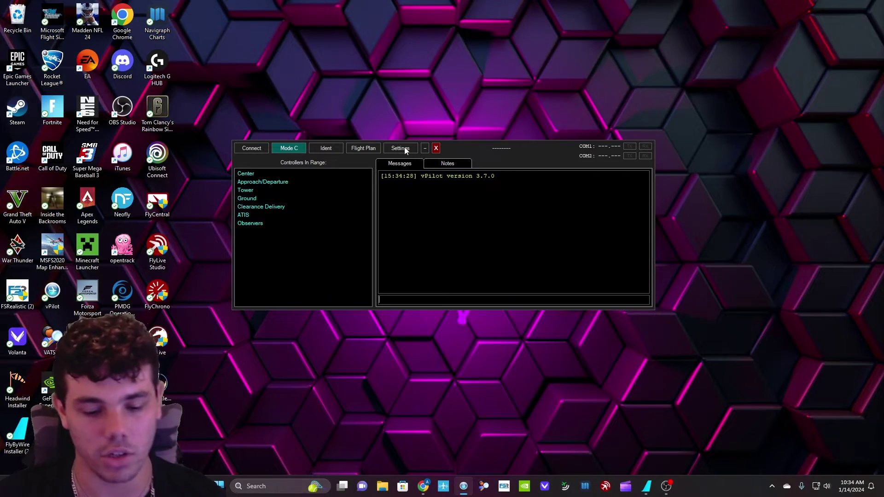
Fill vPilot's Network settings with VATSIM ID, password, name, home airport KFMY and server AUTOMATIC.
left_click(405, 147)
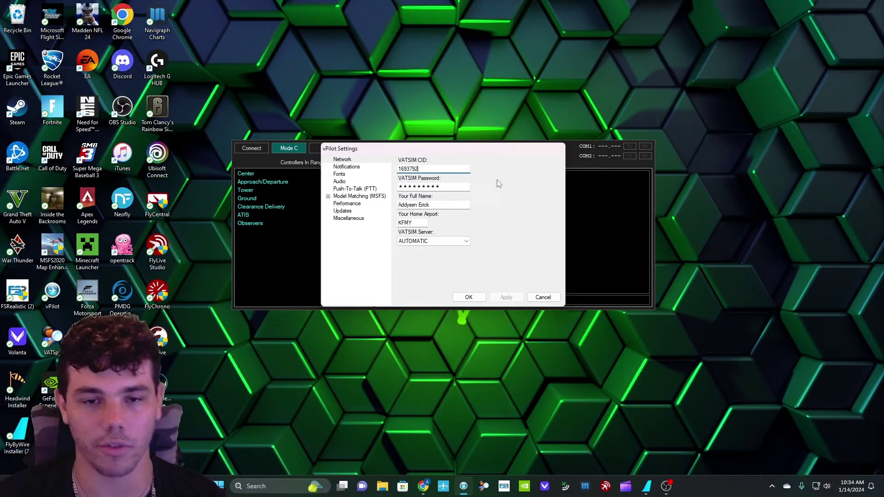
double_click(426, 168)
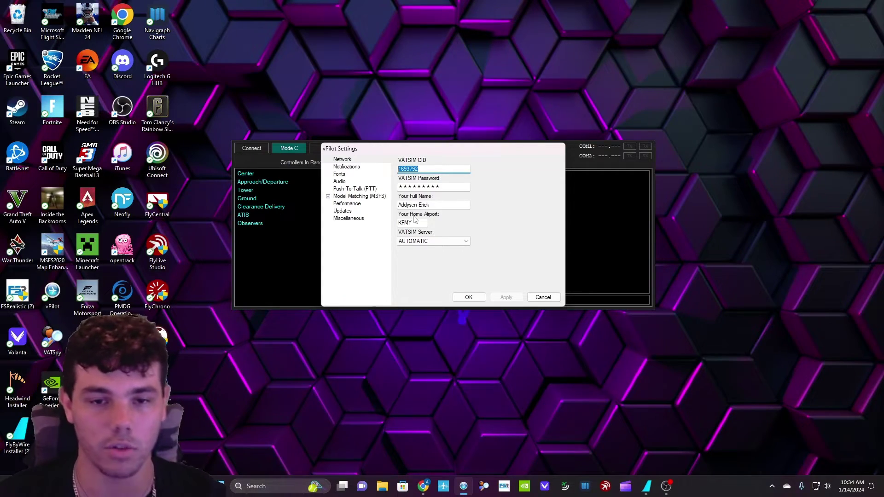
left_click(444, 186)
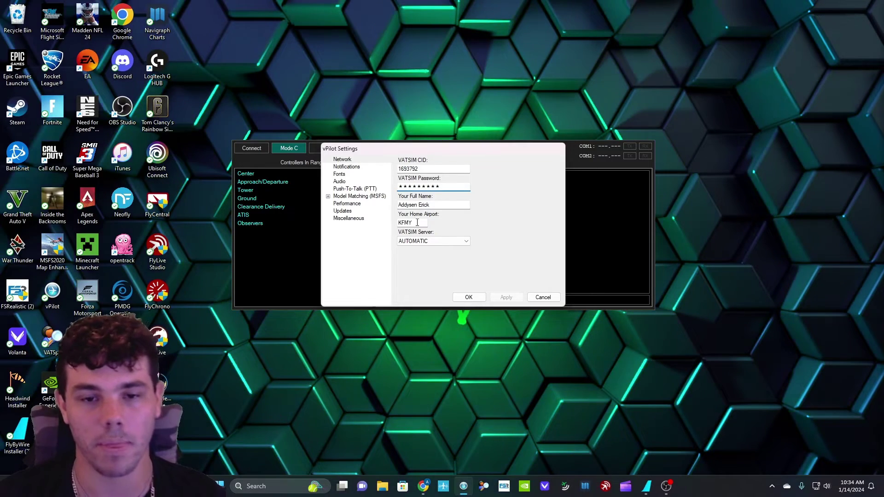
left_click(439, 243)
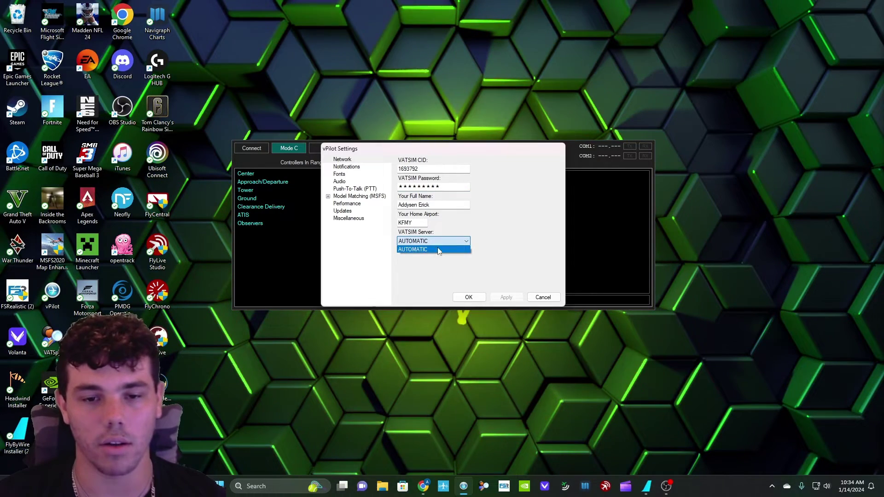
left_click(465, 250)
left_click(449, 242)
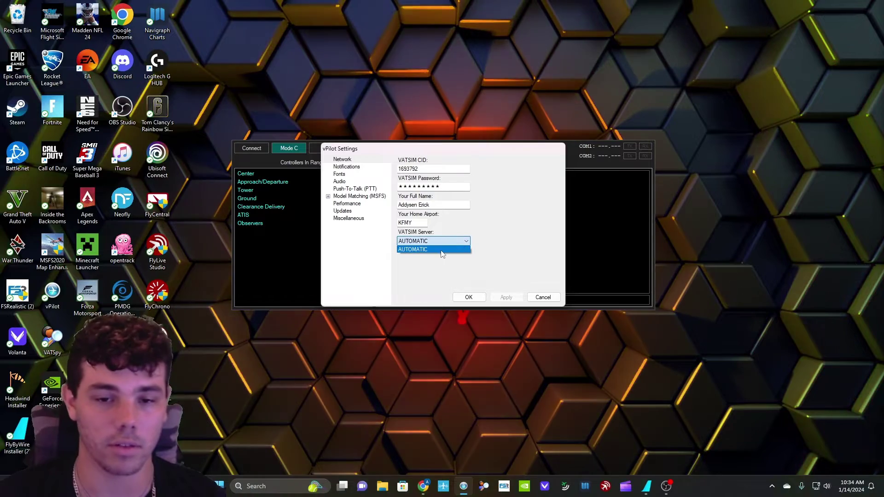
left_click(465, 249)
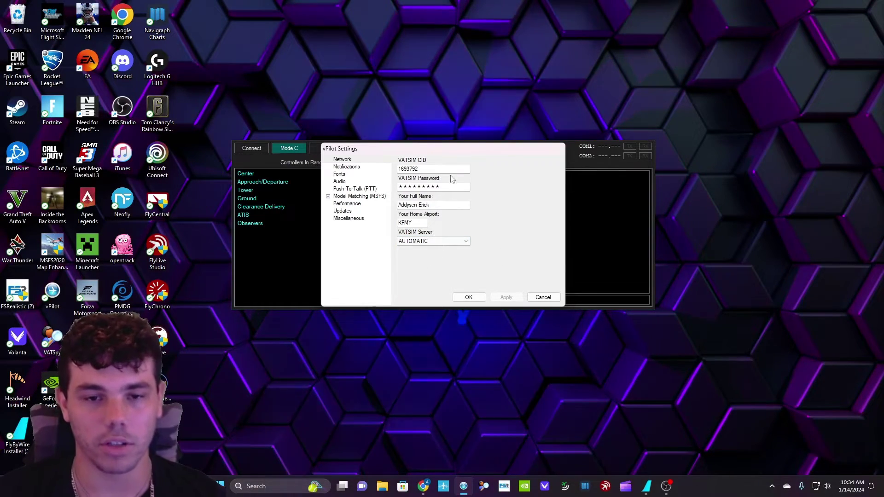
left_click_drag(420, 169, 397, 169)
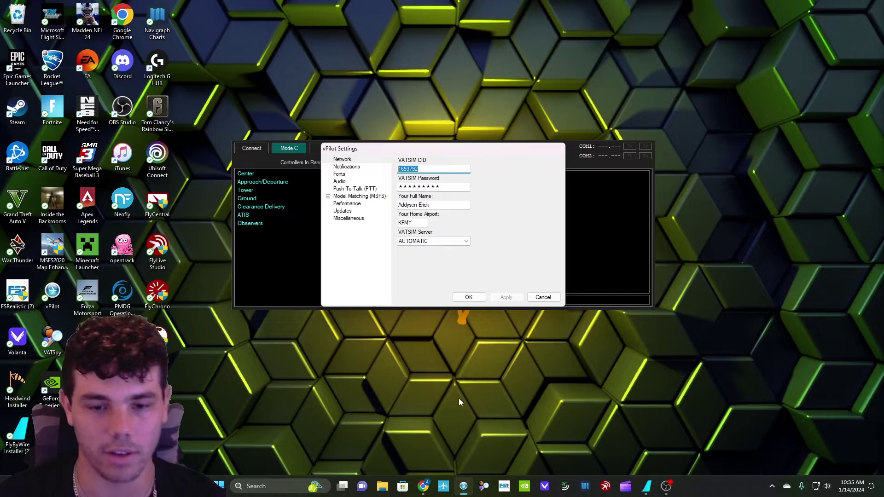
Set both the Audio microphone and output device to the Razer BlackShark V2 Pro headset.
left_click(341, 181)
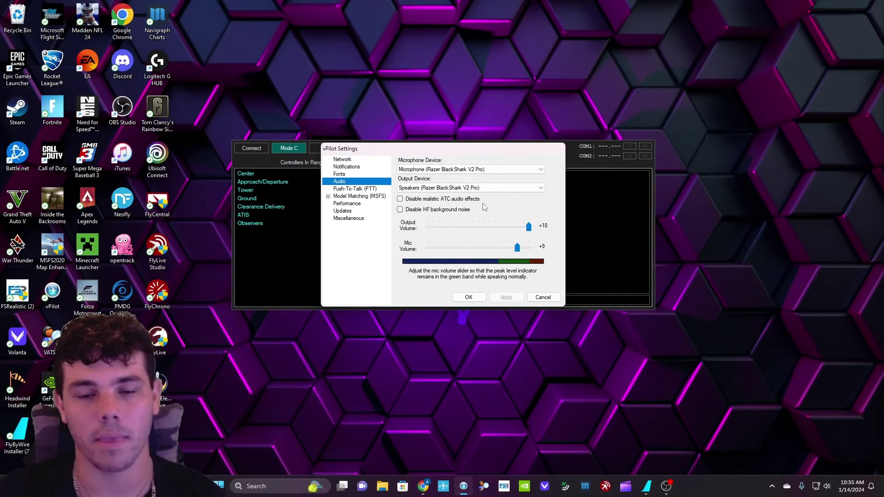
left_click(485, 170)
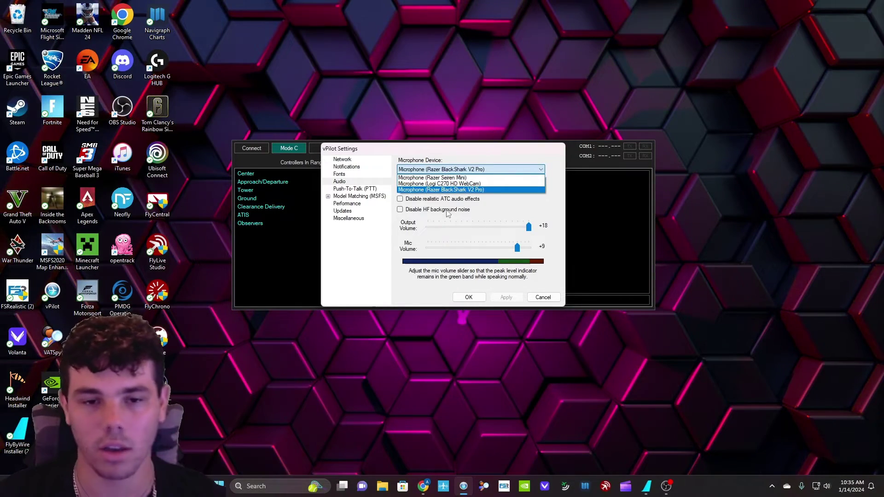
left_click(444, 189)
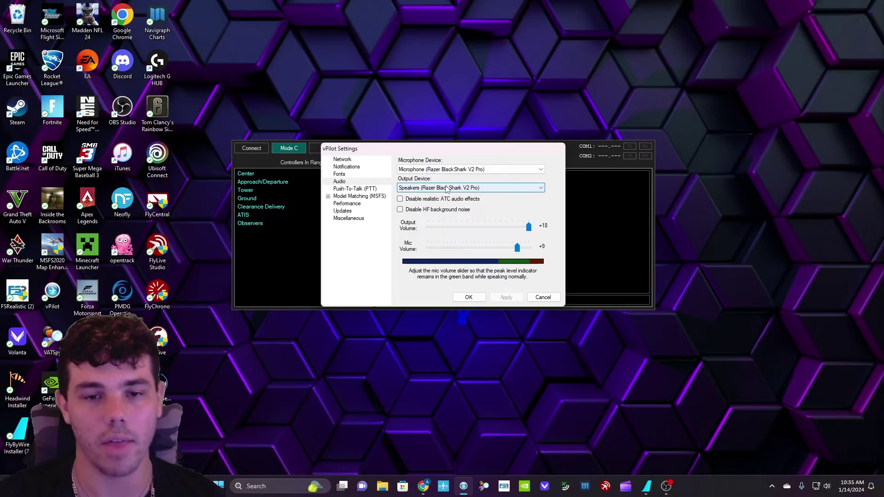
left_click(446, 189)
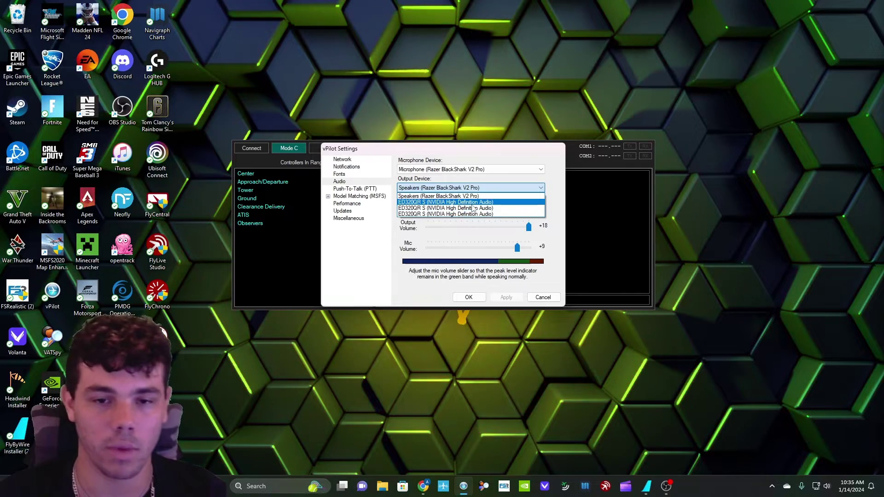
left_click(508, 221)
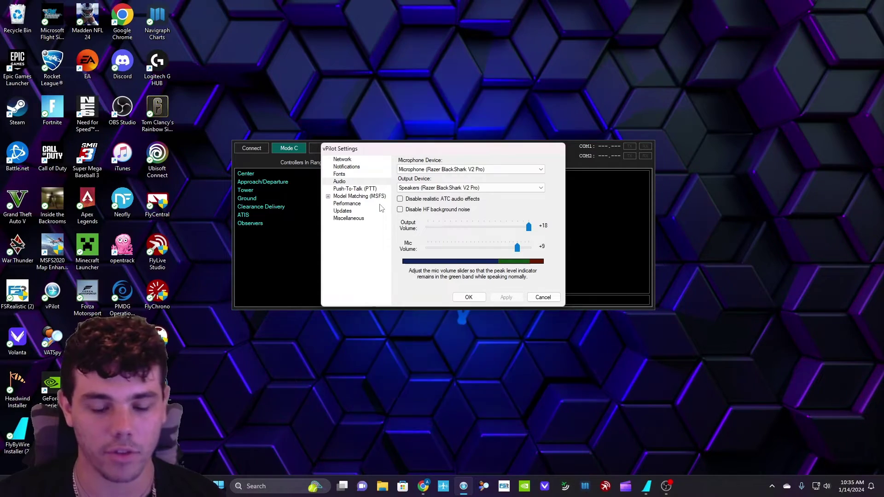
Review the Push-To-Talk assignment and MSFS Model Matching showing 2,924 models found.
left_click(366, 189)
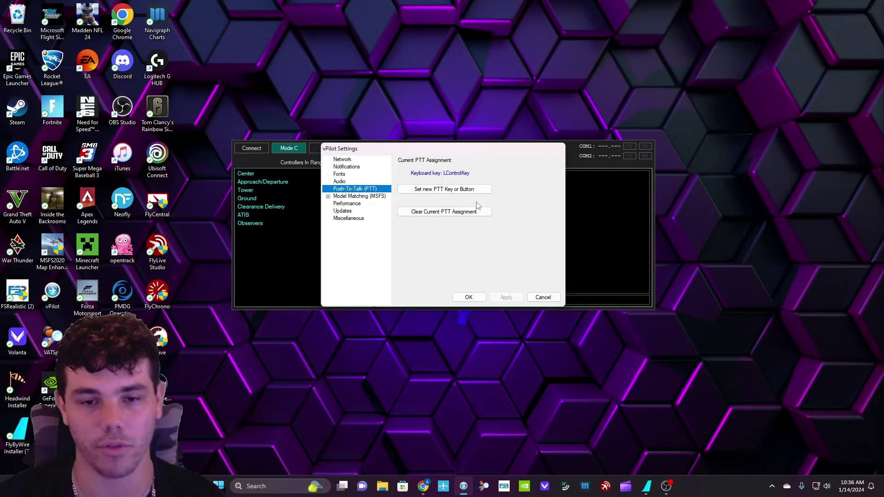
left_click(366, 197)
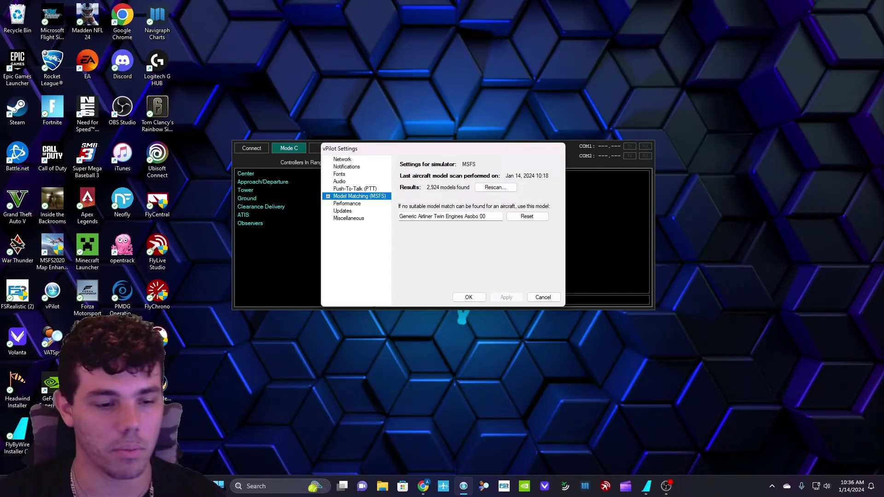
left_click(20, 435)
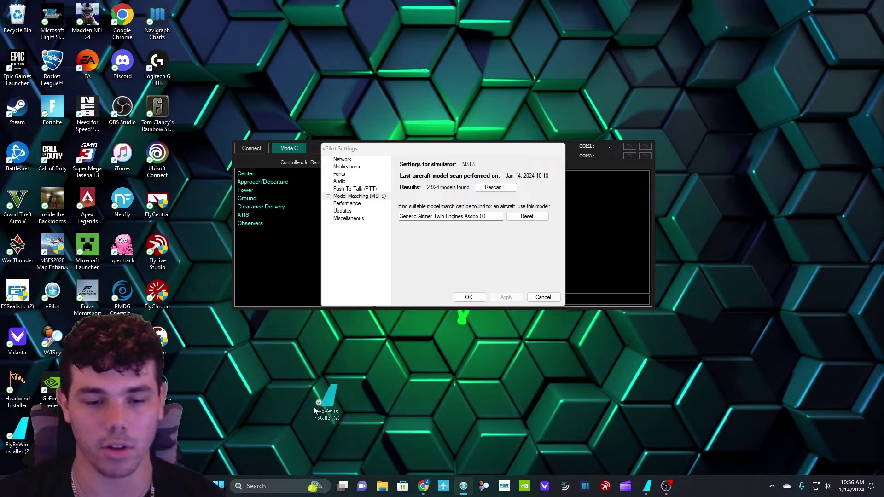
Confirm FSLTL Base Models v1.3.1 is installed in FlyByWire Installer, then minimise it.
left_click_drag(20, 436, 23, 434)
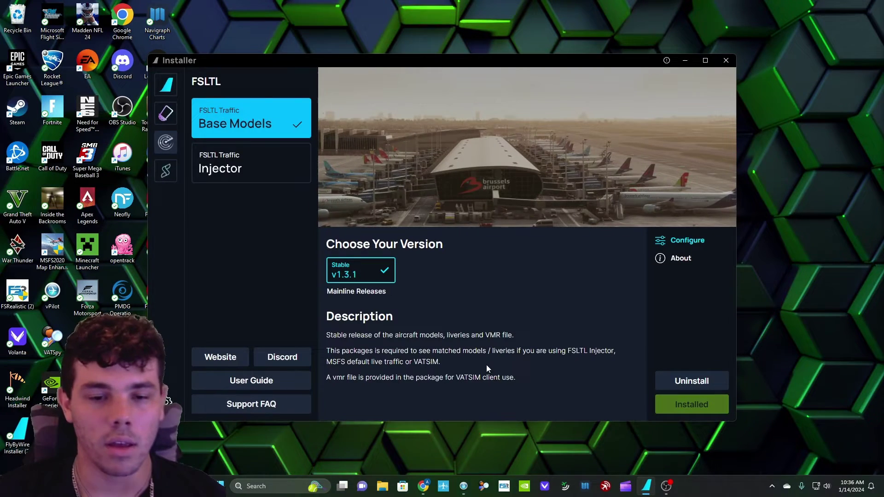
left_click(166, 84)
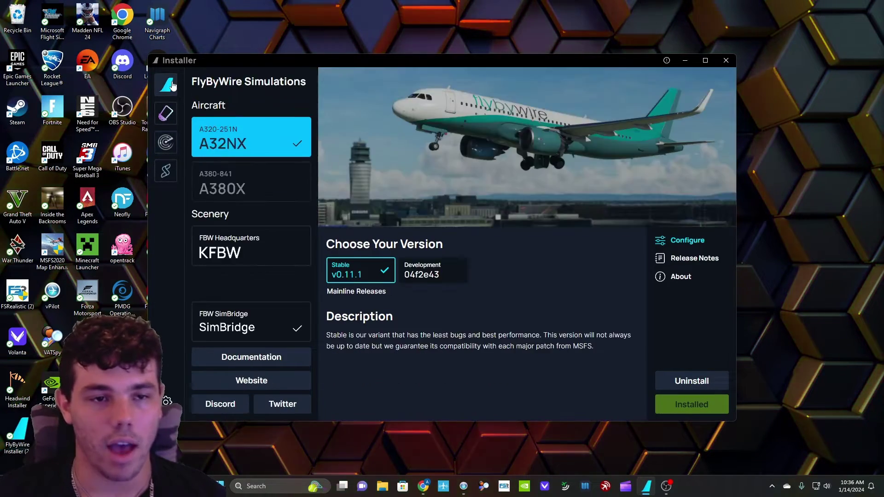
left_click(166, 113)
left_click(166, 141)
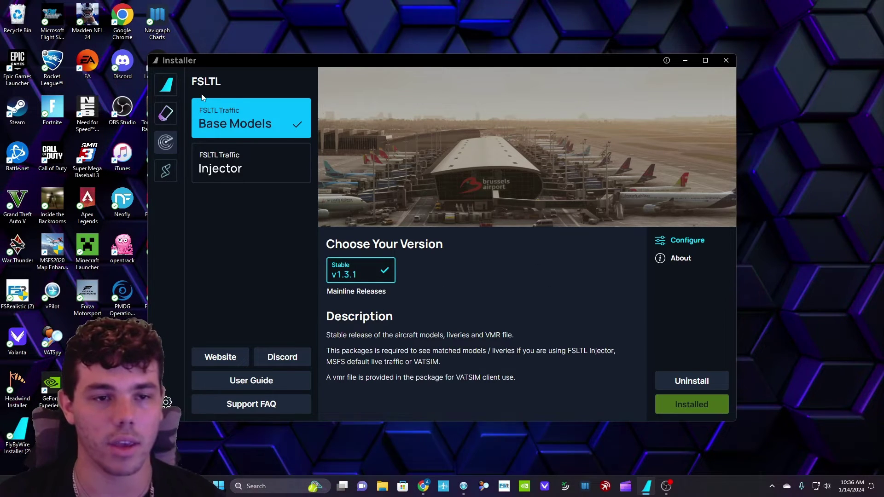
left_click(691, 61)
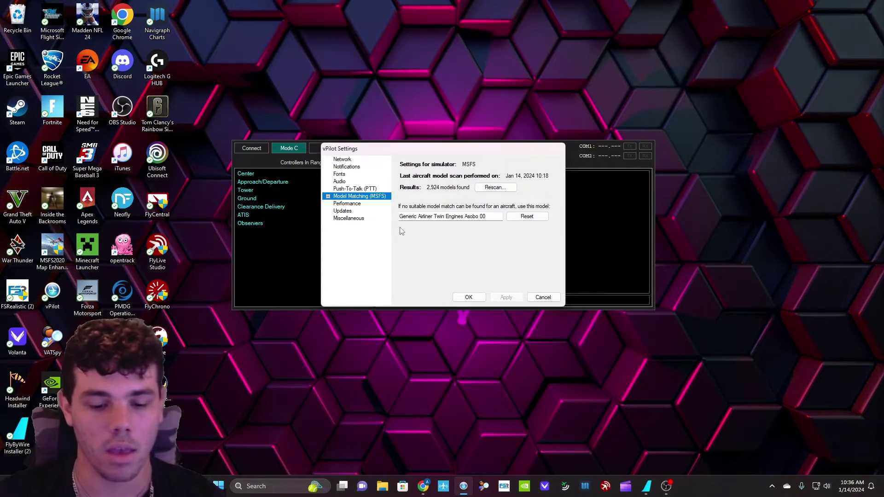
Keep vPilot update checks on the Stable channel and accept the settings with OK.
left_click(360, 211)
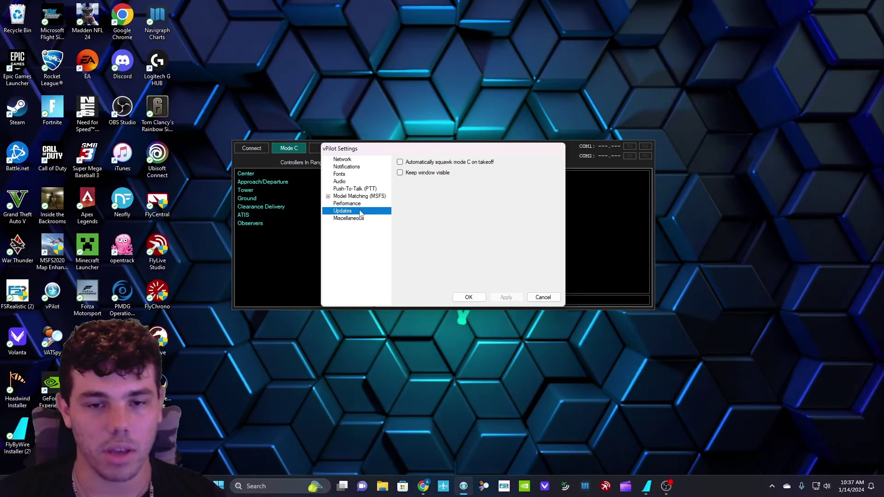
left_click(468, 297)
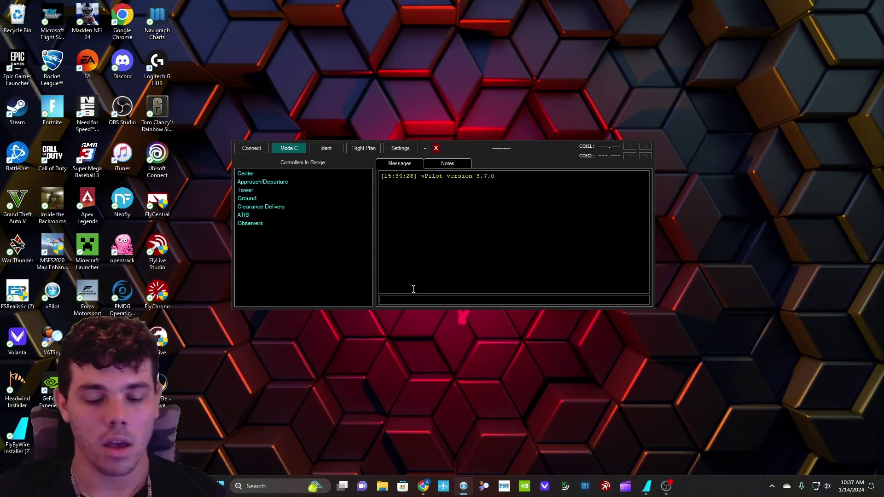
Review the VAT-Spy download page offering VATSpy-Setup-1.4.2.exe, then close Chrome.
left_click(484, 491)
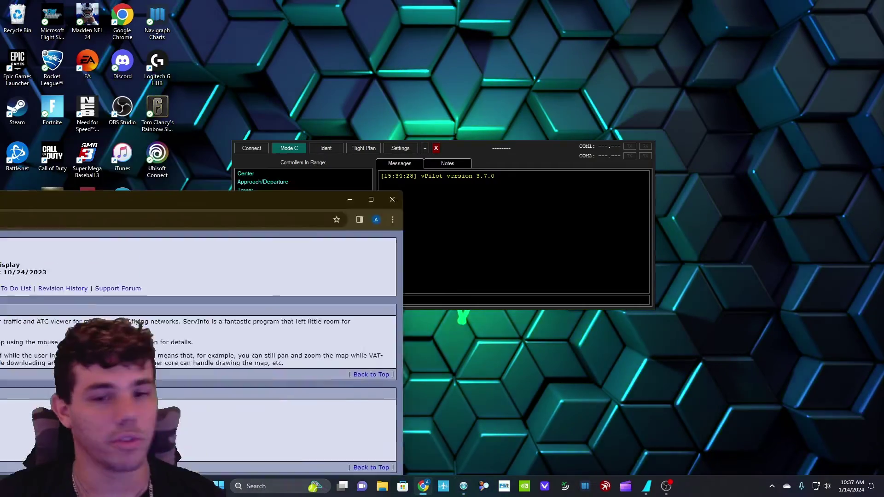
left_click_drag(185, 198, 161, 1)
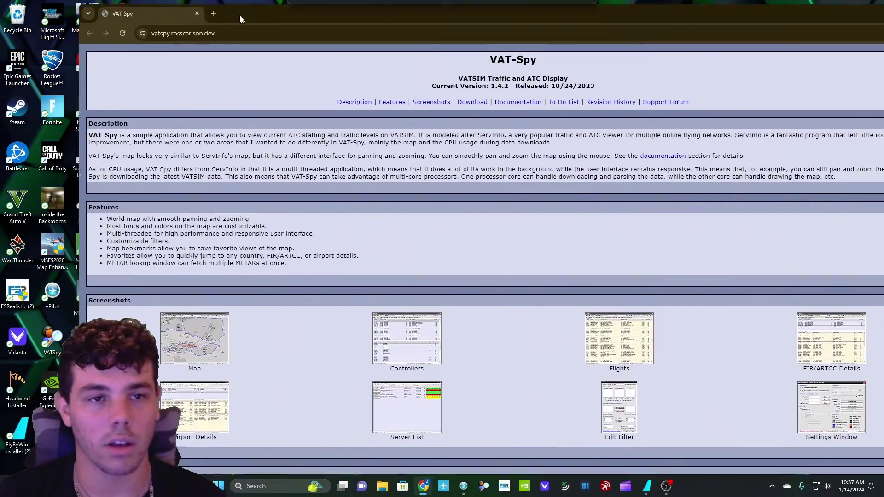
scroll(251, 216, "down", 5)
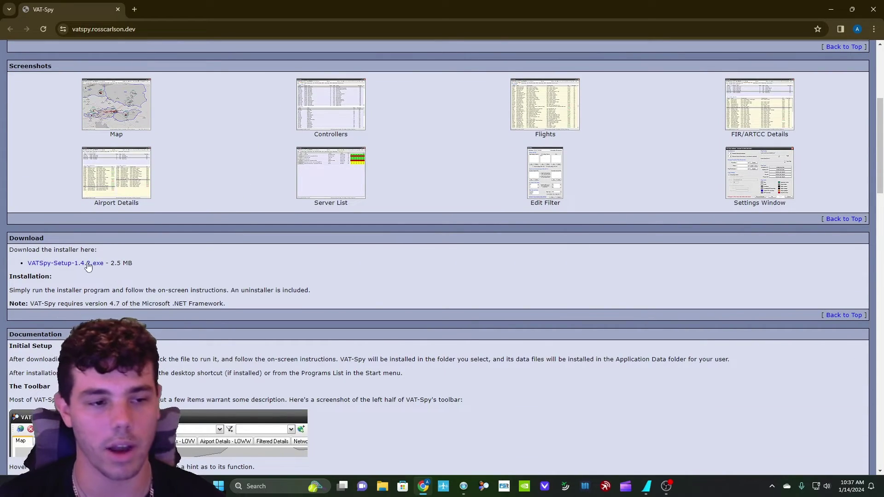
left_click(866, 4)
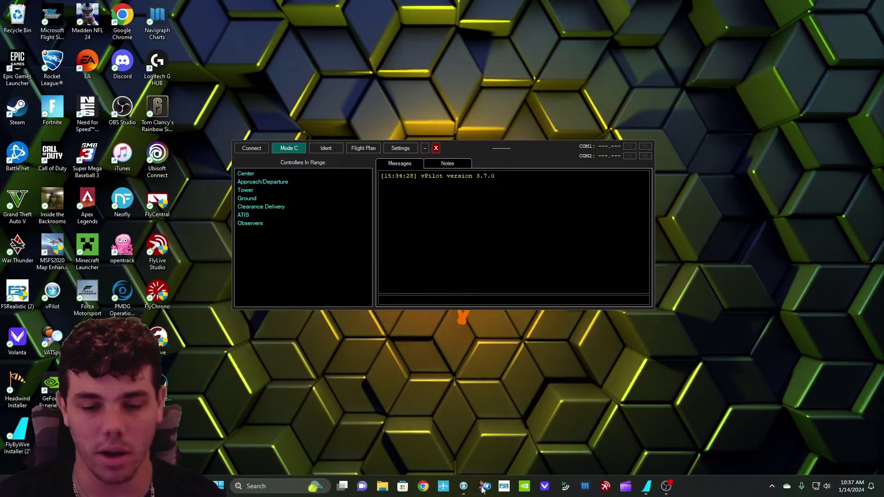
Launch VAT-Spy and pan the live map over the central US to inspect an aircraft.
left_click(484, 487)
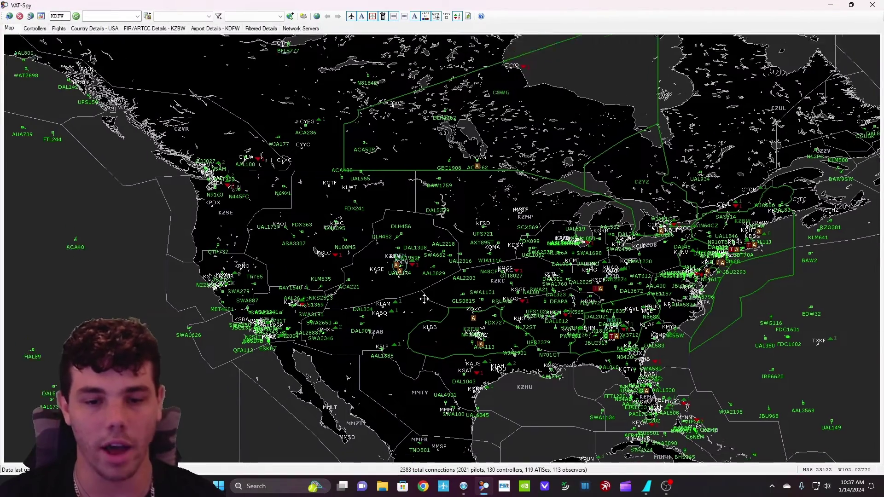
left_click_drag(424, 299, 392, 236)
scroll(523, 293, "up", 1)
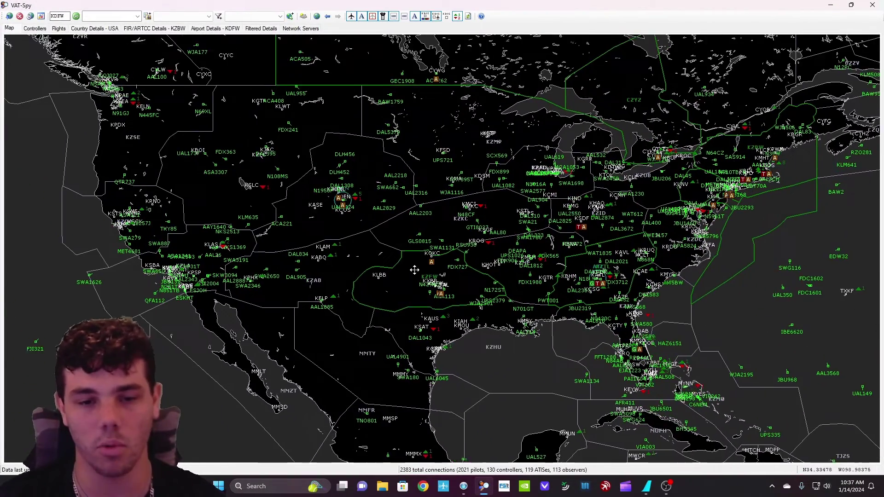
left_click_drag(415, 270, 432, 302)
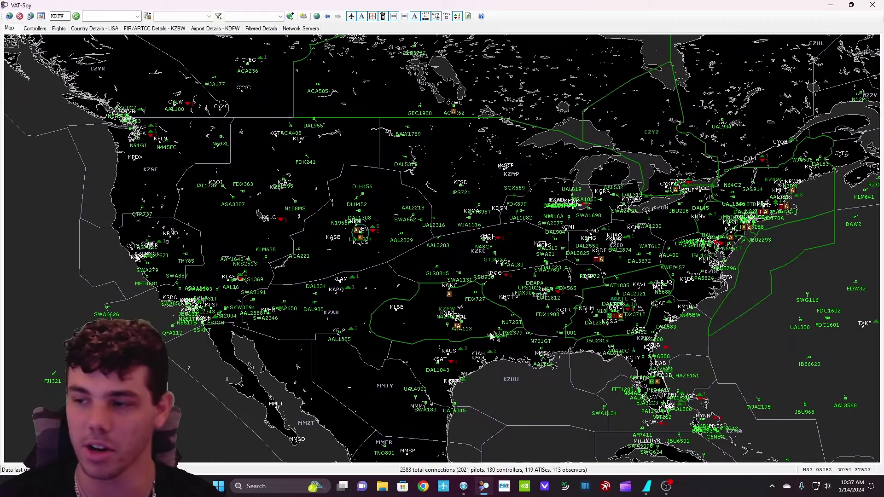
mouse_move(501, 339)
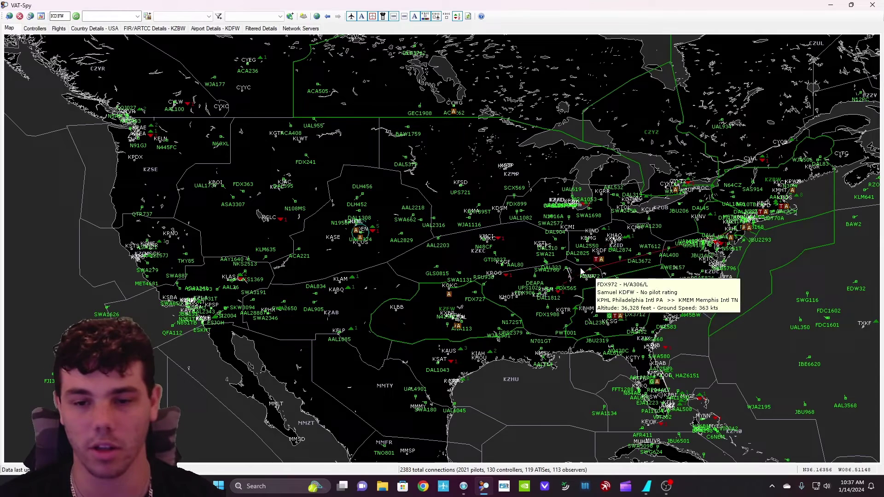
Zoom into the eastern US around Louisville to view KSDF tower details.
left_click_drag(709, 346, 609, 329)
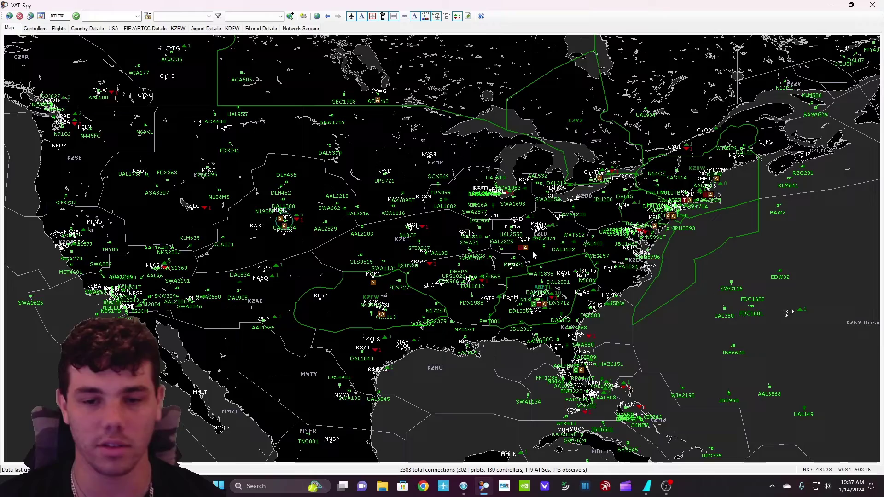
scroll(526, 243, "up", 5)
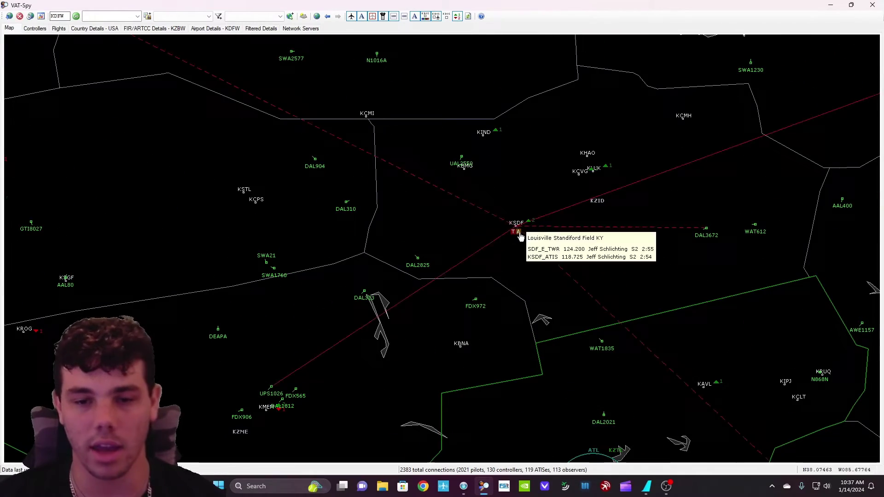
left_click_drag(516, 235, 492, 257)
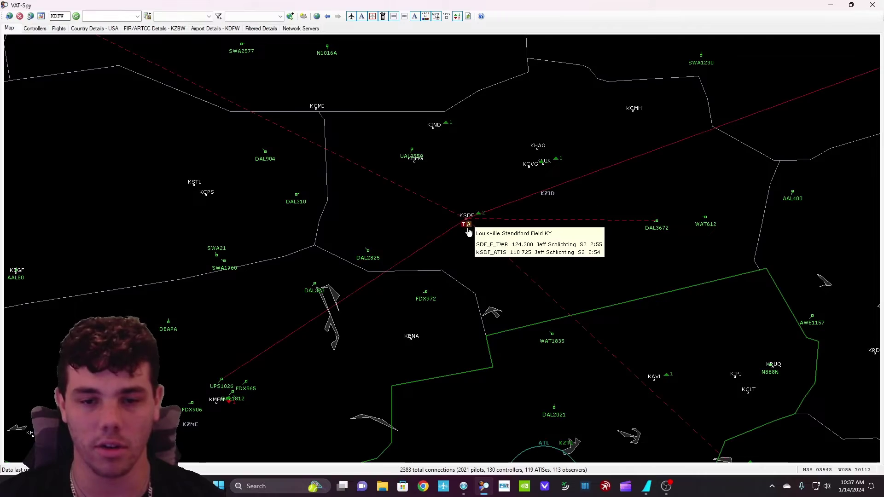
scroll(483, 283, "down", 3)
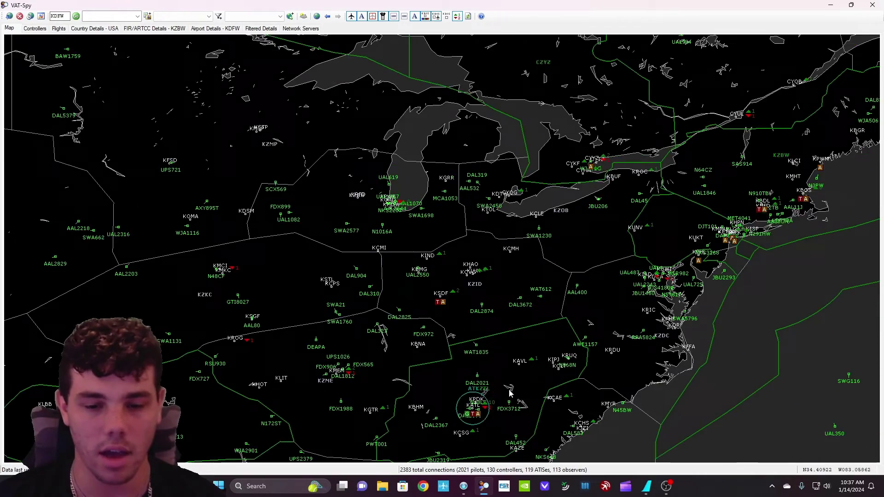
scroll(491, 412, "up", 5)
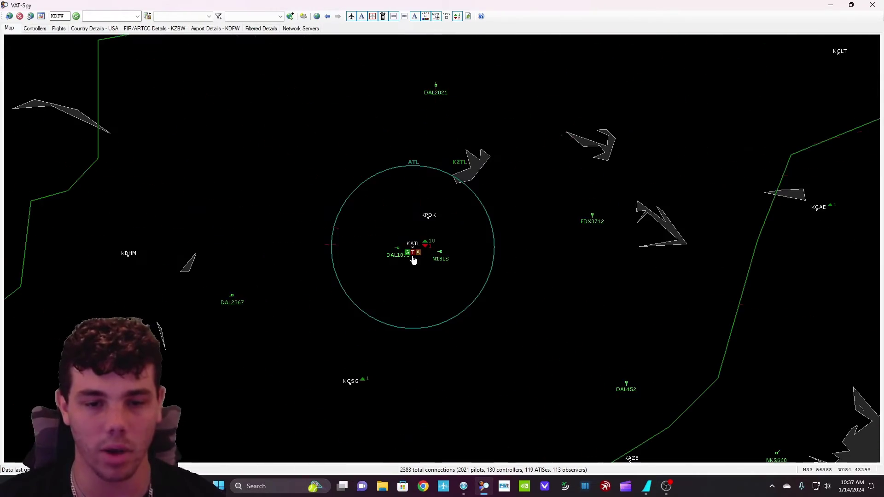
mouse_move(415, 165)
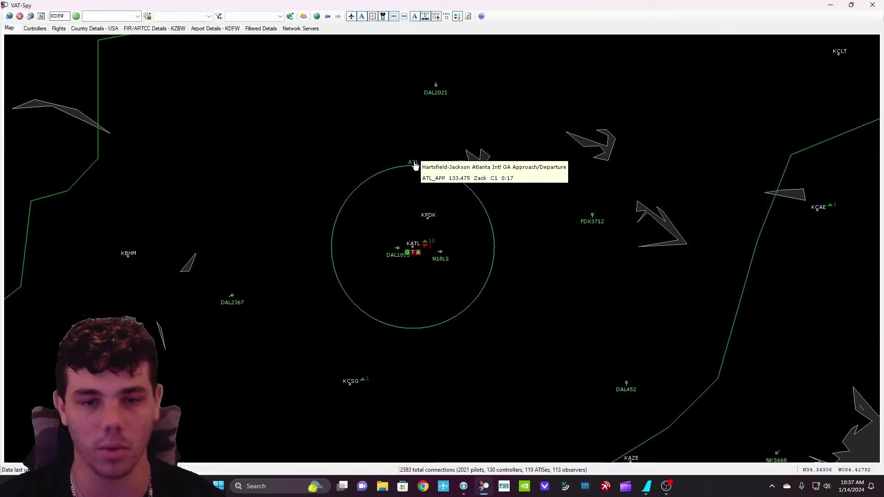
Zoom back out over the continental US, checking traffic near KFNL, then shift east.
scroll(571, 277, "down", 3)
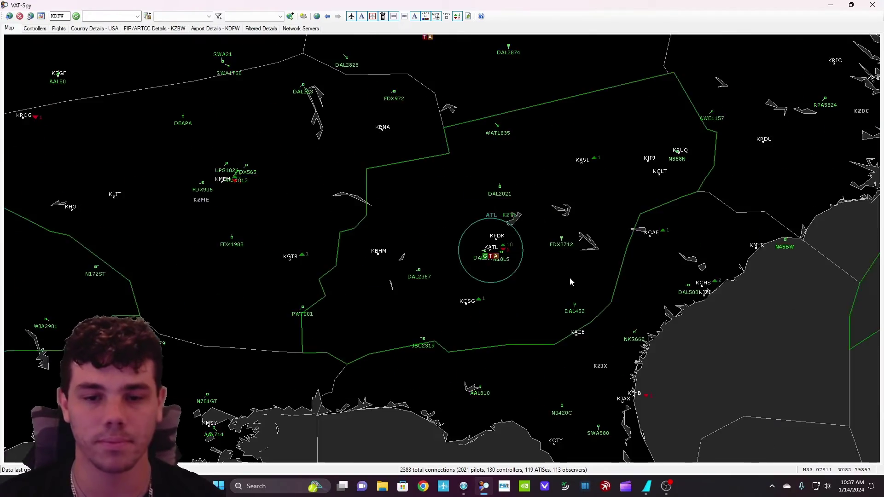
scroll(570, 277, "down", 4)
left_click_drag(341, 278, 405, 289)
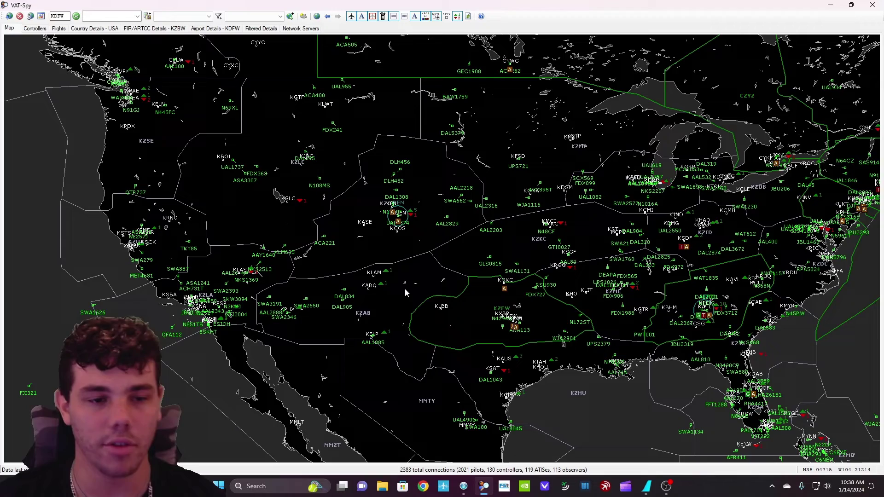
left_click_drag(324, 185, 369, 249)
mouse_move(433, 267)
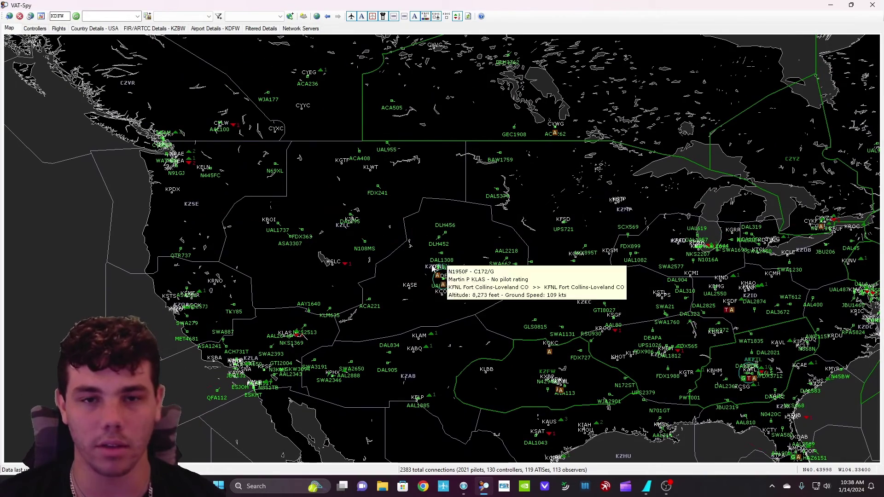
left_click_drag(525, 272, 234, 250)
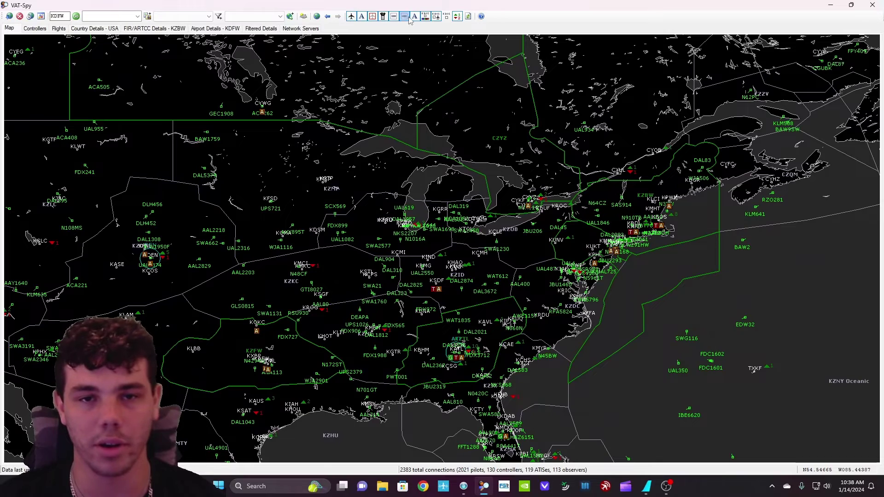
Toggle Show Flights off and back on, then pan past Florida and zoom into the Boston area.
left_click(351, 17)
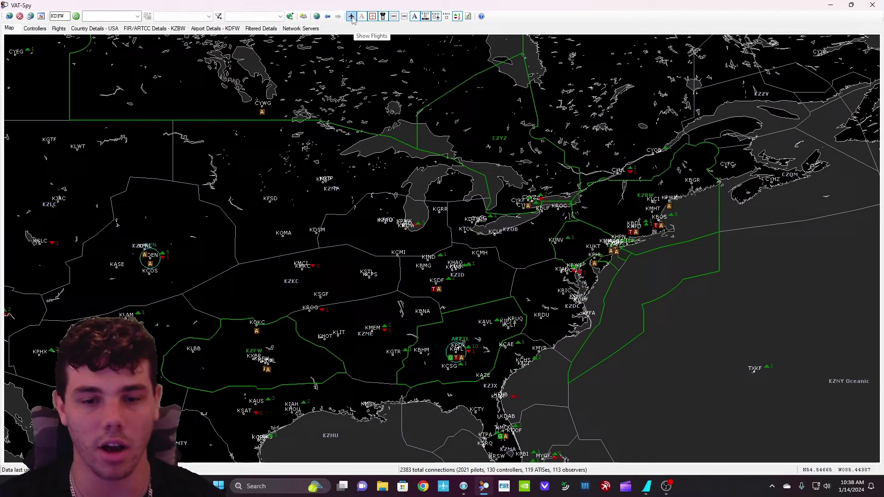
left_click(351, 17)
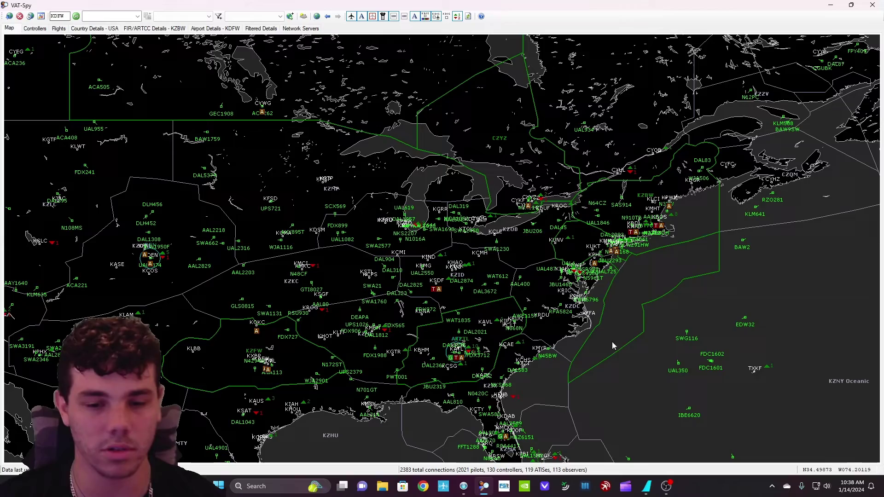
left_click_drag(605, 400, 562, 262)
scroll(562, 262, "up", 3)
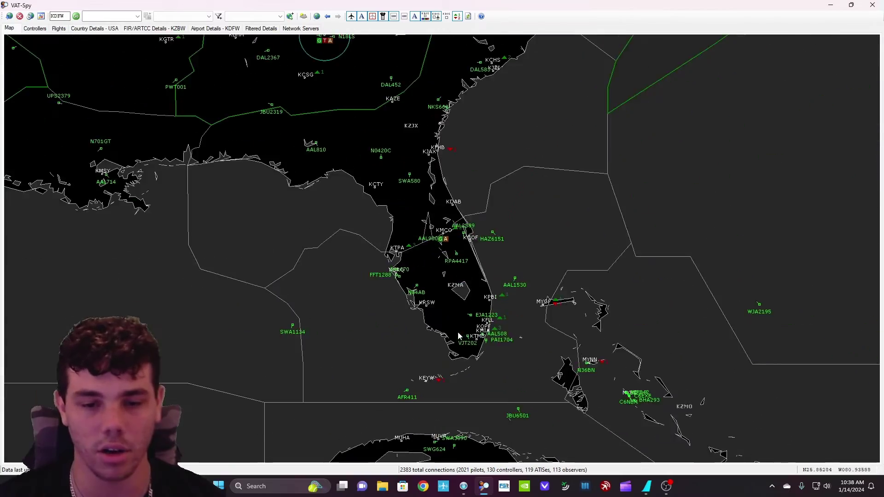
left_click_drag(541, 196, 509, 375)
scroll(510, 375, "down", 2)
scroll(634, 242, "up", 4)
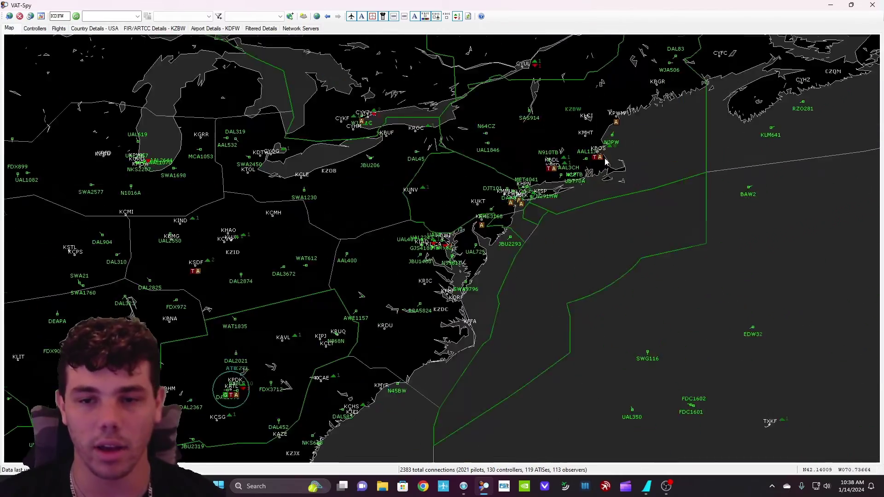
scroll(608, 159, "up", 1)
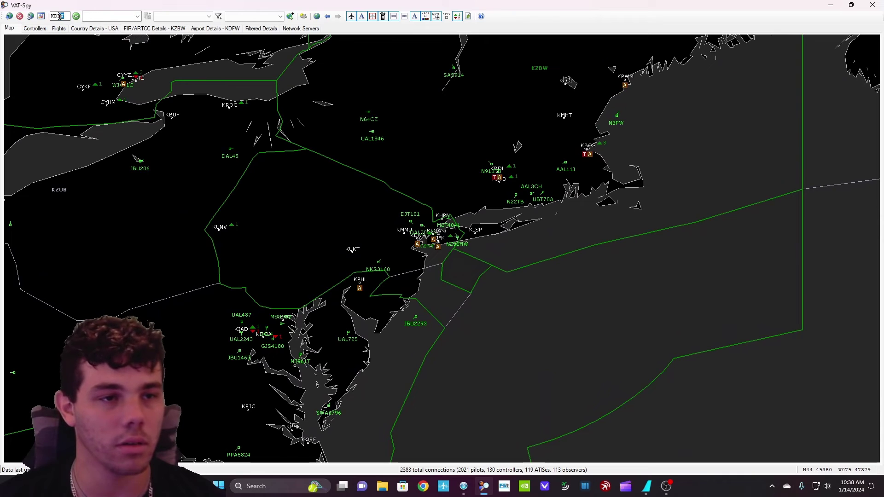
Search KBOS to see Boston Logan's tower, center, ATIS, 22 departures and 12 arrivals, then return to the map.
type("KBOS")
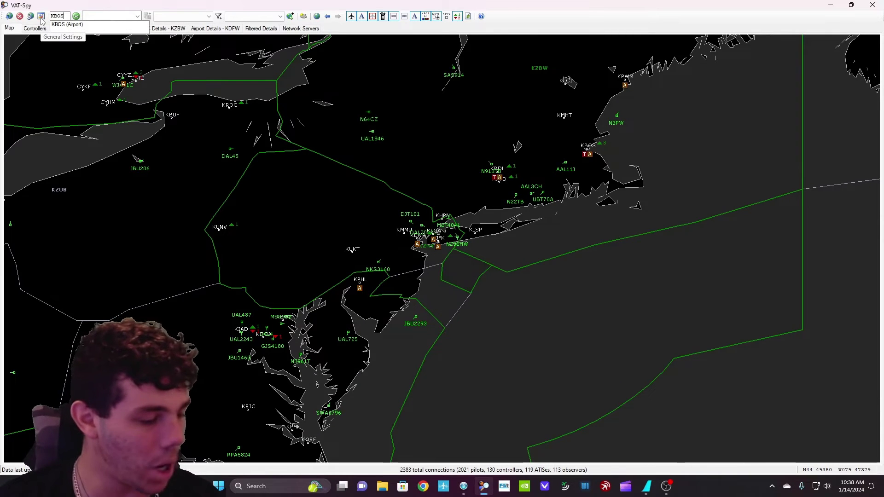
key("Return")
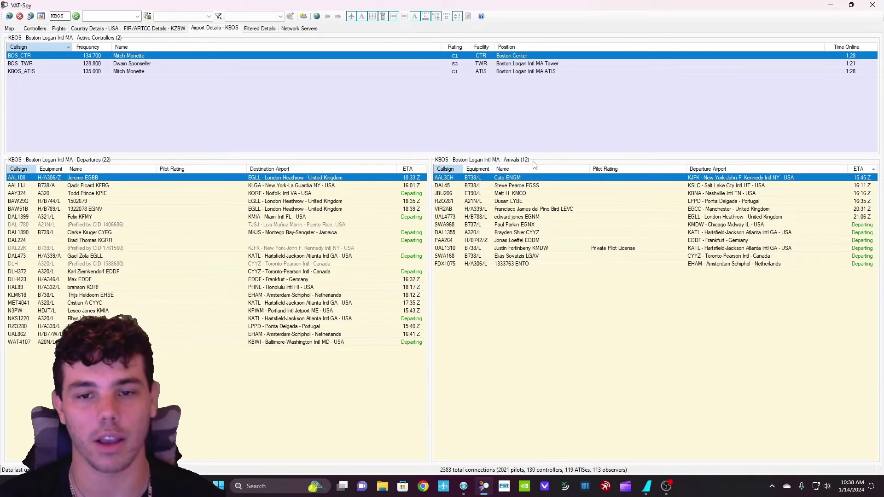
left_click(9, 29)
Zoom out and pan until the whole continental US shows, with 2,021 pilots and 130 controllers online.
scroll(415, 235, "down", 5)
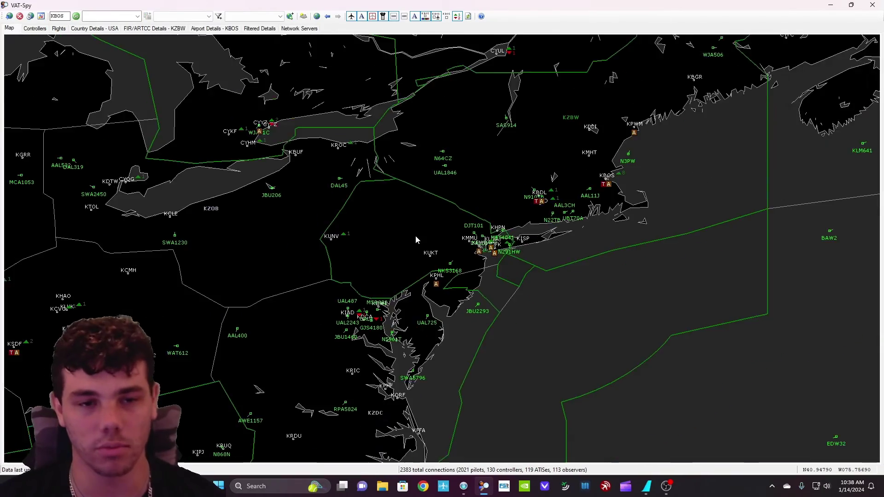
scroll(411, 245, "down", 1)
left_click_drag(350, 274, 541, 241)
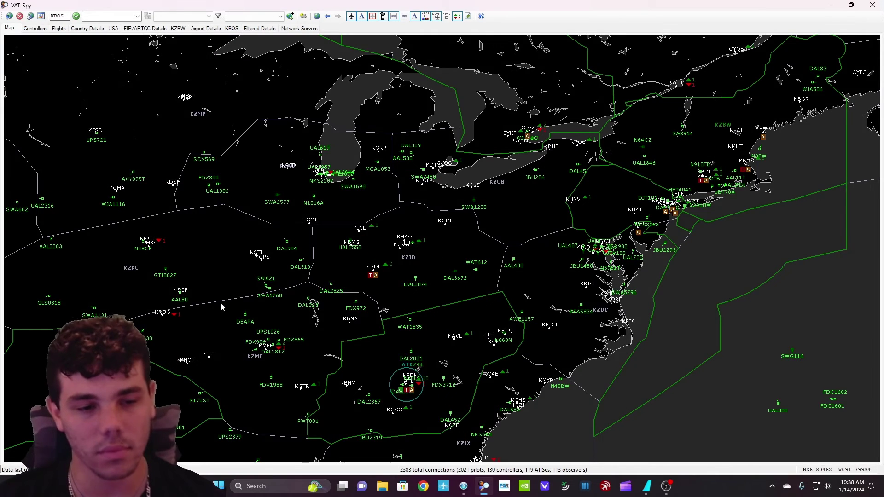
left_click_drag(221, 303, 286, 278)
scroll(292, 304, "down", 1)
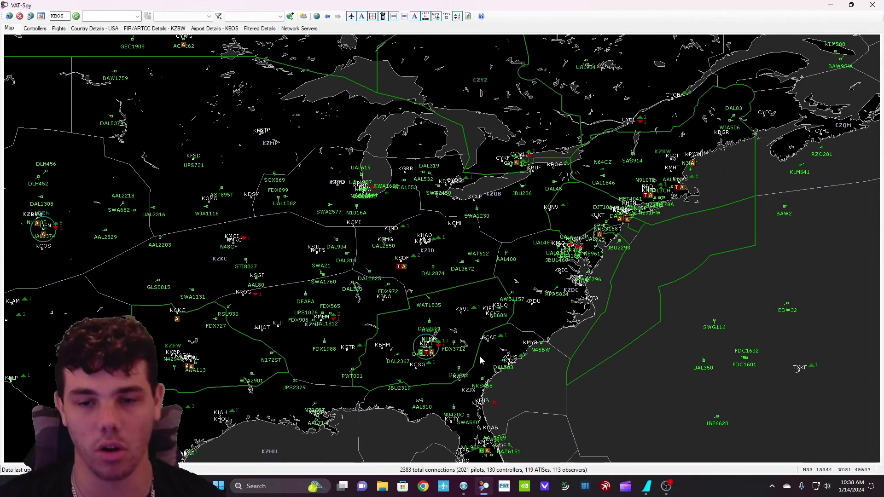
left_click_drag(504, 367, 549, 308)
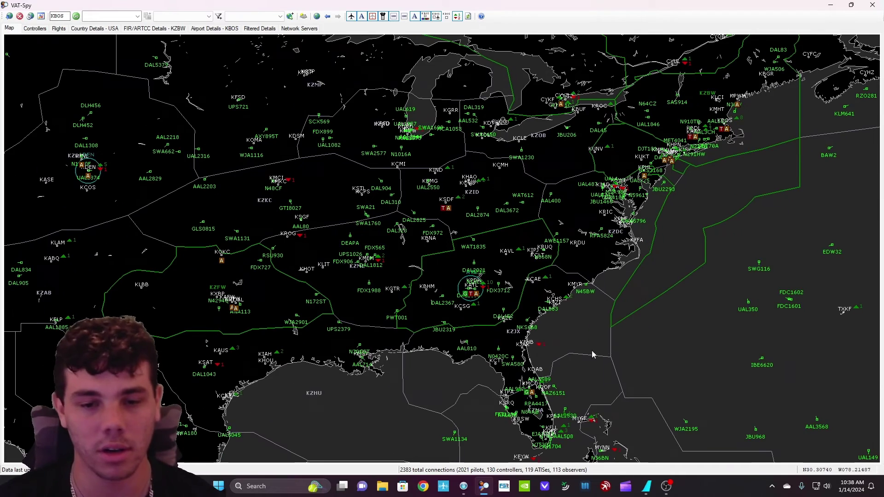
left_click_drag(592, 354, 583, 289)
left_click_drag(643, 244, 622, 269)
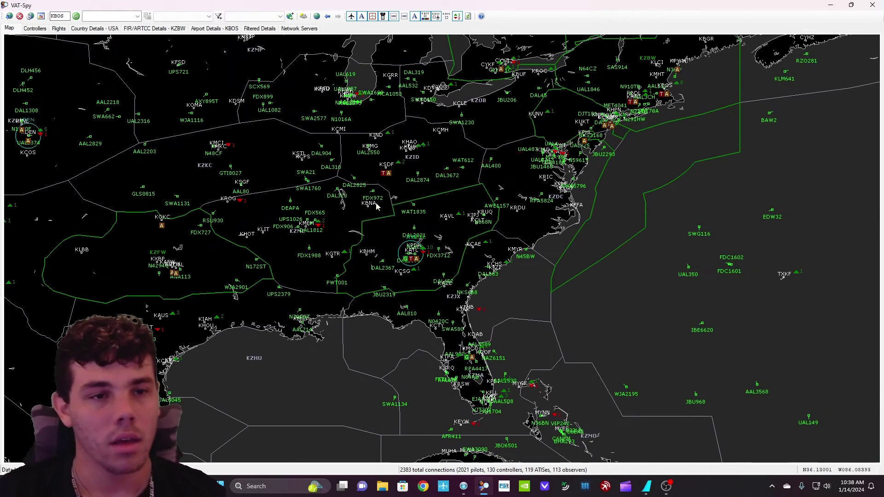
scroll(253, 315, "down", 2)
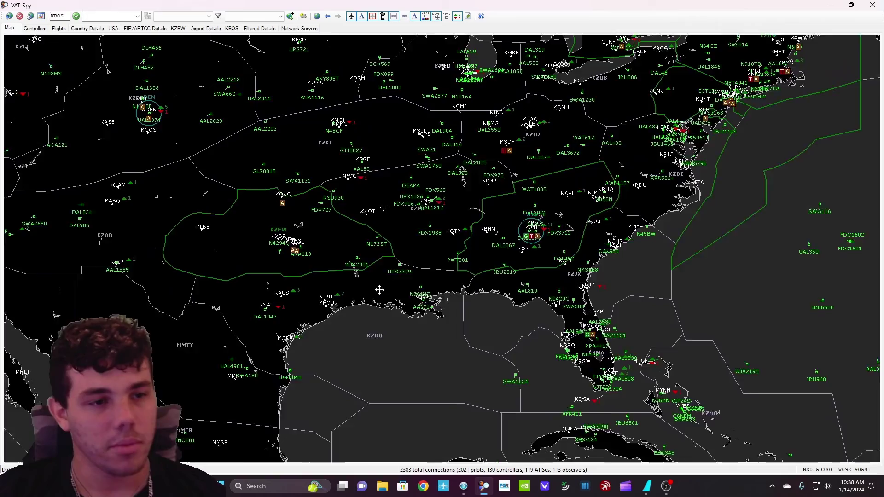
left_click_drag(379, 292, 487, 290)
left_click_drag(755, 260, 710, 339)
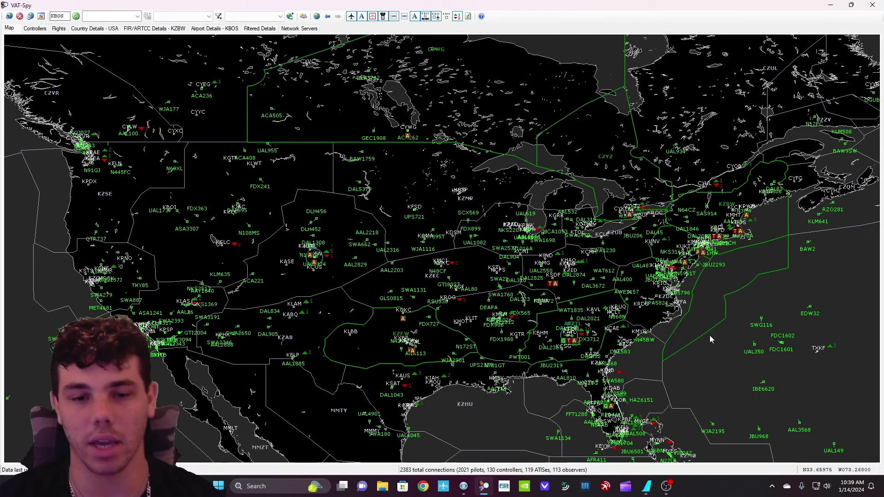
left_click_drag(627, 332, 692, 329)
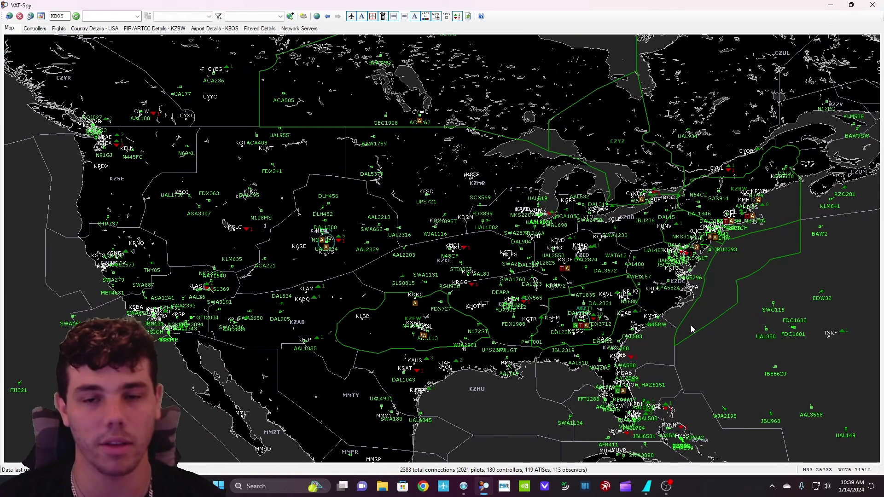